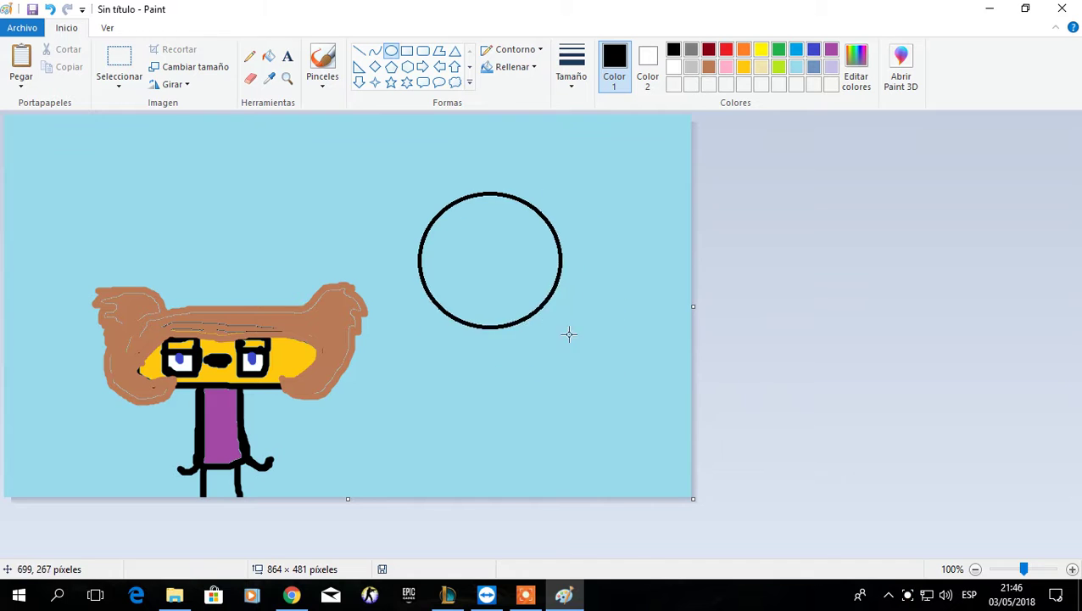
Step: Enlarge and reposition the black circle outline as the new character's head in the empty area beside the small character
left_click_drag(554, 312, 550, 282)
mouse_move(480, 289)
left_mouse_down()
mouse_move(471, 277)
mouse_move(490, 290)
left_mouse_up()
left_click(349, 434)
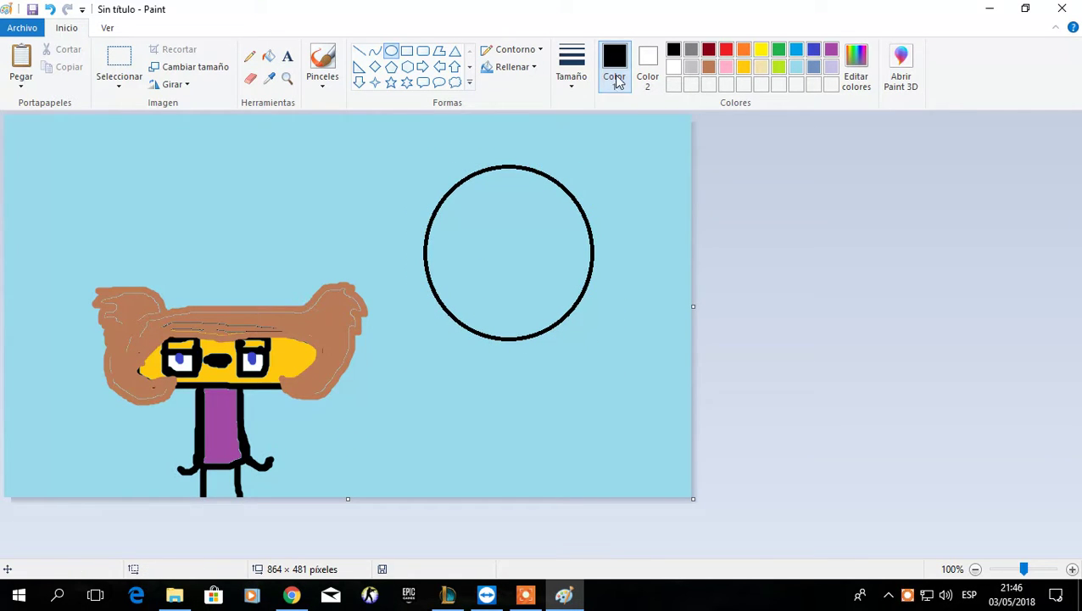
Step: Draw the torso below the head with the black brush, adding a rounded arm outline on each side
left_click(571, 68)
left_click(616, 205)
left_click(323, 64)
left_click_drag(486, 381, 475, 431)
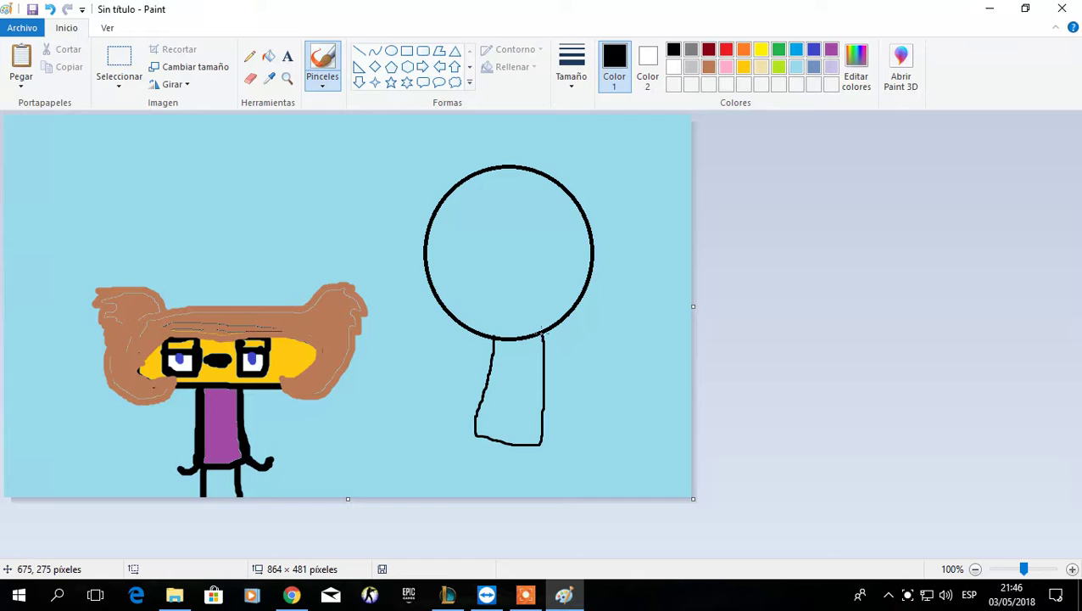
mouse_move(497, 340)
left_mouse_down()
mouse_move(458, 351)
mouse_move(445, 395)
mouse_move(480, 445)
left_mouse_up()
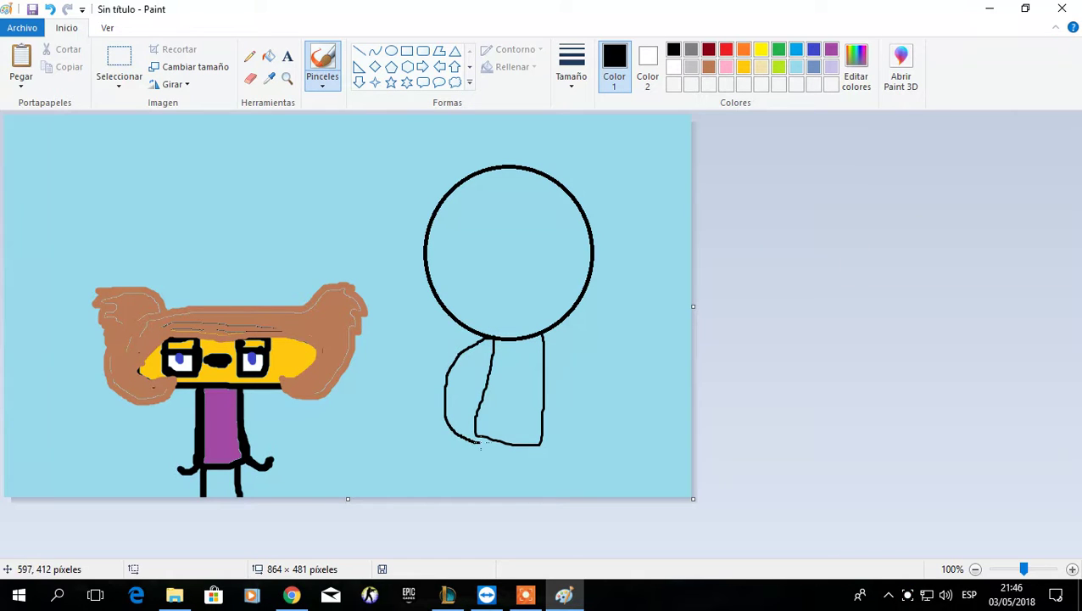
mouse_move(543, 335)
left_mouse_down()
mouse_move(568, 348)
mouse_move(580, 382)
mouse_move(582, 418)
mouse_move(538, 449)
left_mouse_up()
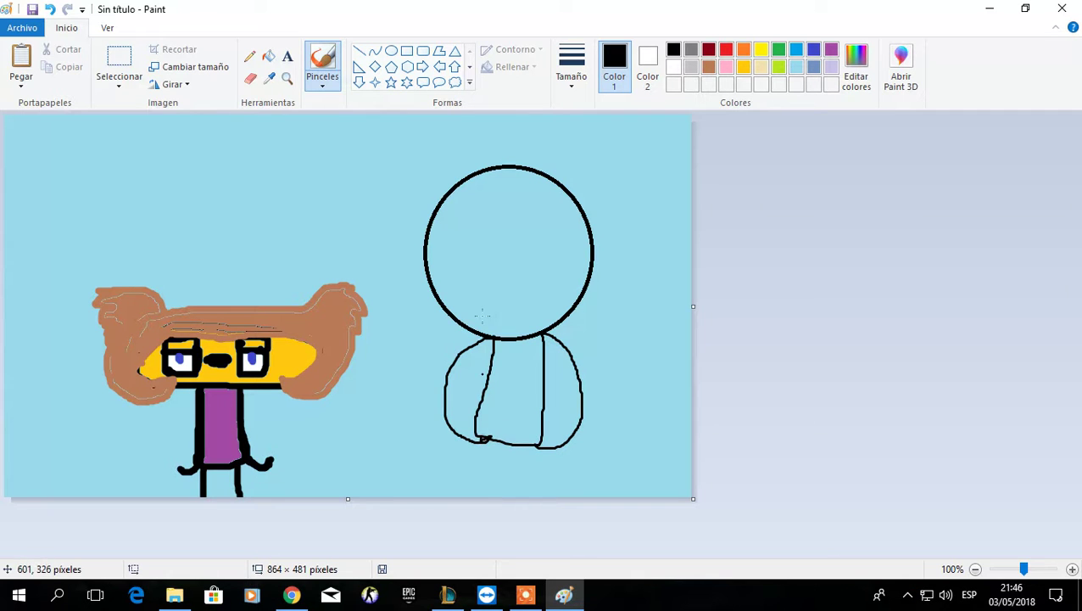
Step: Draw a wide grinning mouth, two arched eyes and a spiky hair outline on the circular head
mouse_move(451, 266)
left_mouse_down()
mouse_move(487, 282)
mouse_move(538, 261)
mouse_move(485, 313)
left_mouse_up()
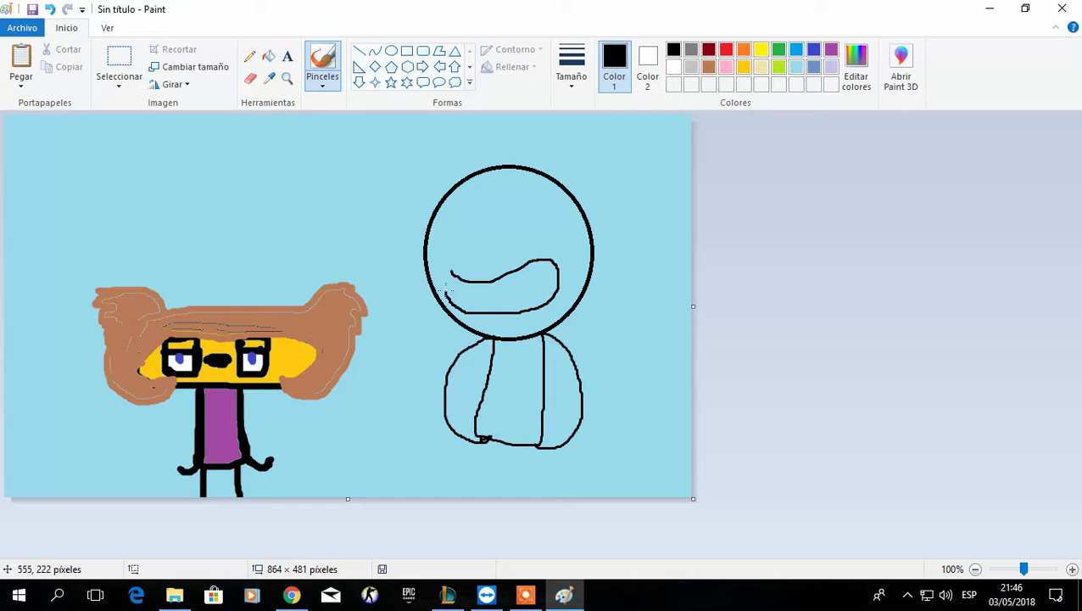
mouse_move(487, 244)
left_mouse_down()
mouse_move(542, 207)
mouse_move(529, 245)
mouse_move(481, 205)
mouse_move(483, 188)
mouse_move(441, 241)
left_mouse_up()
mouse_move(586, 291)
left_mouse_down()
mouse_move(560, 209)
mouse_move(560, 223)
mouse_move(538, 195)
mouse_move(490, 181)
left_mouse_up()
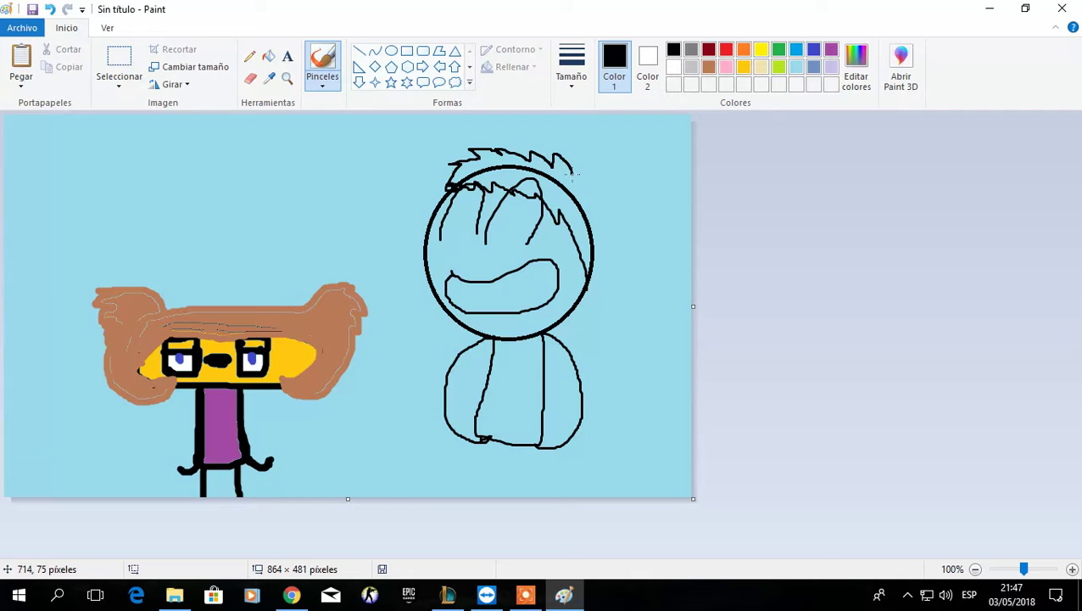
left_click_drag(584, 173, 590, 210)
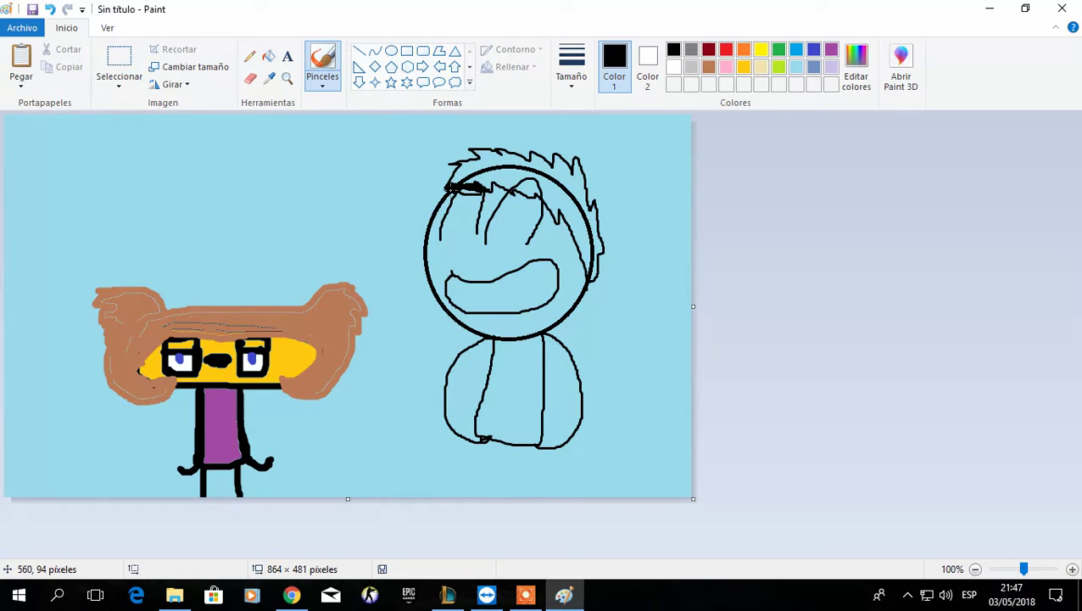
Step: Fill the new character's spiky hair with brown
left_click(710, 66)
left_click(252, 56)
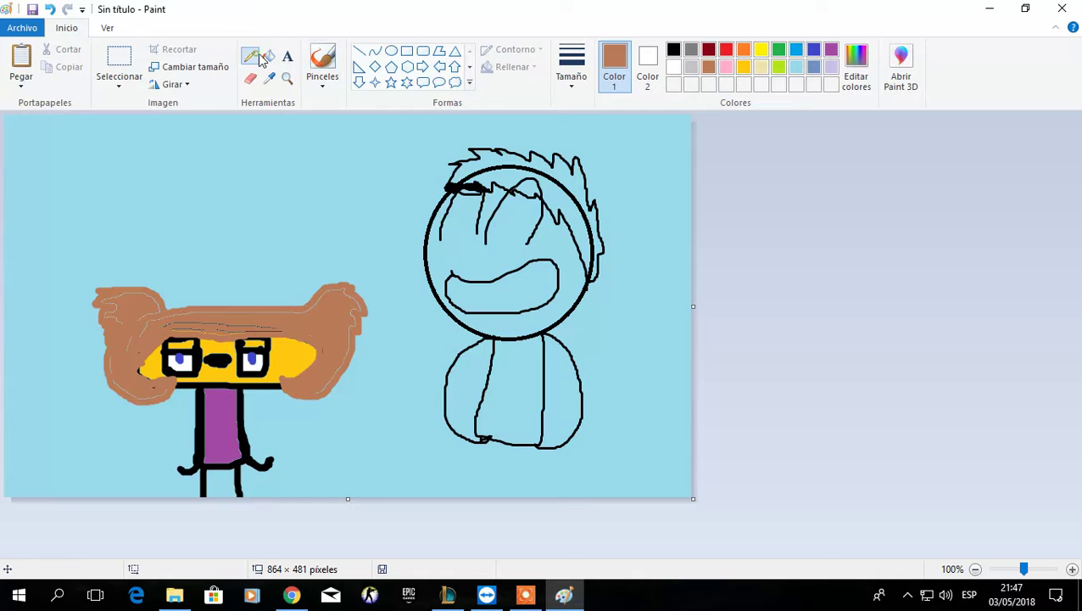
left_click(268, 56)
left_click(492, 158)
left_click(490, 158)
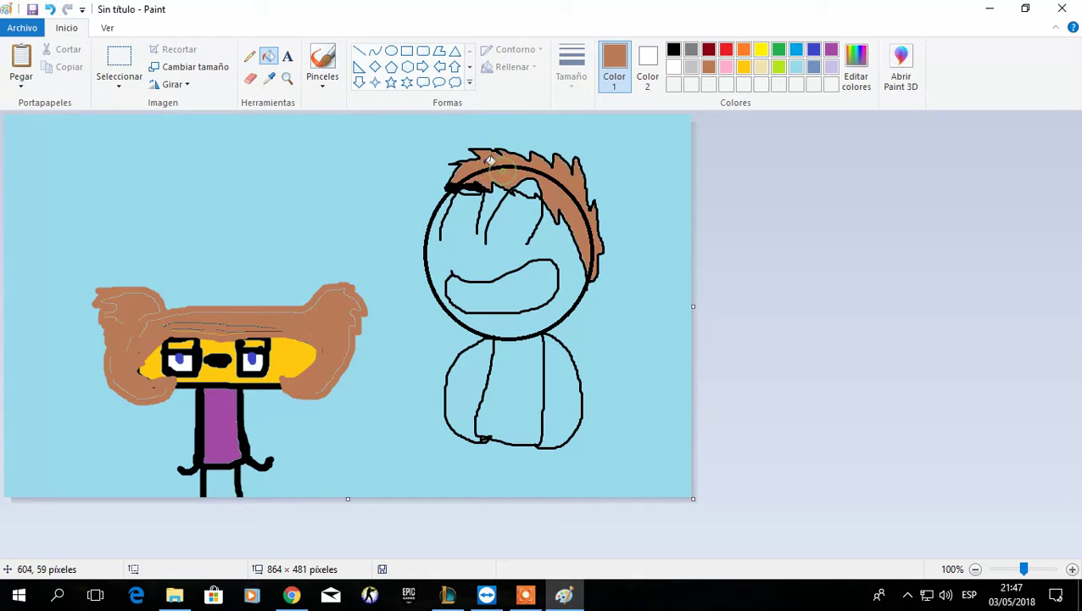
left_click(323, 61)
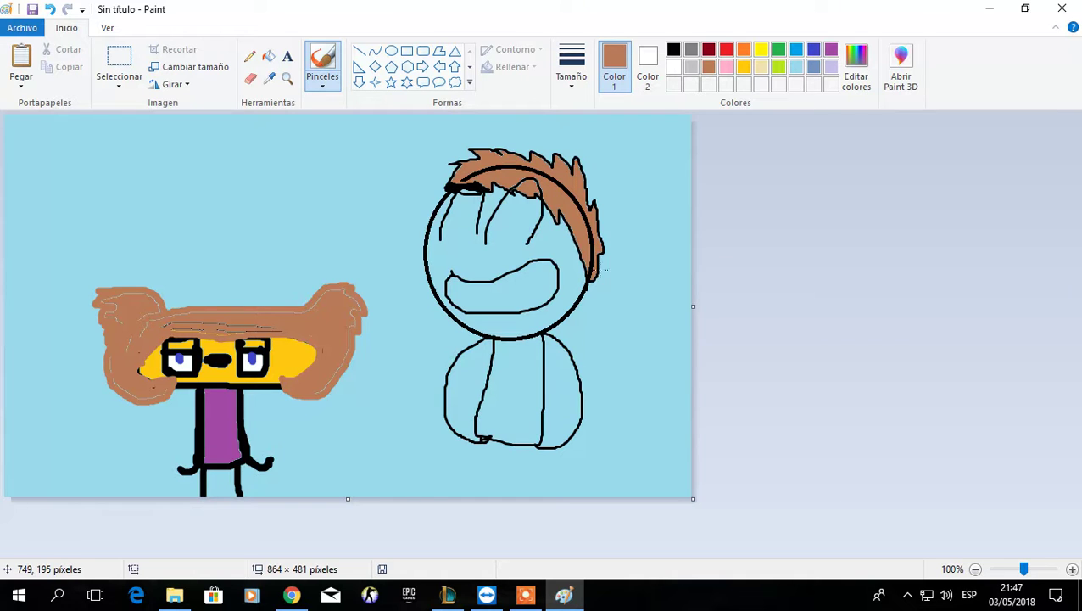
left_click(526, 594)
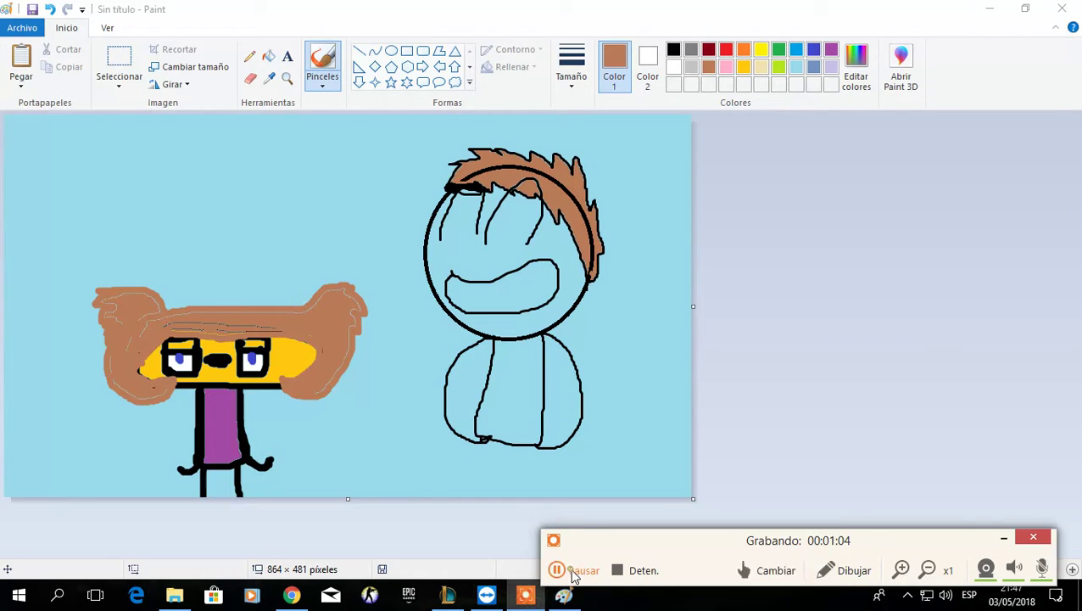
left_click(535, 564)
Step: Fill the grinning mouth with white and the face with light beige
left_click(268, 56)
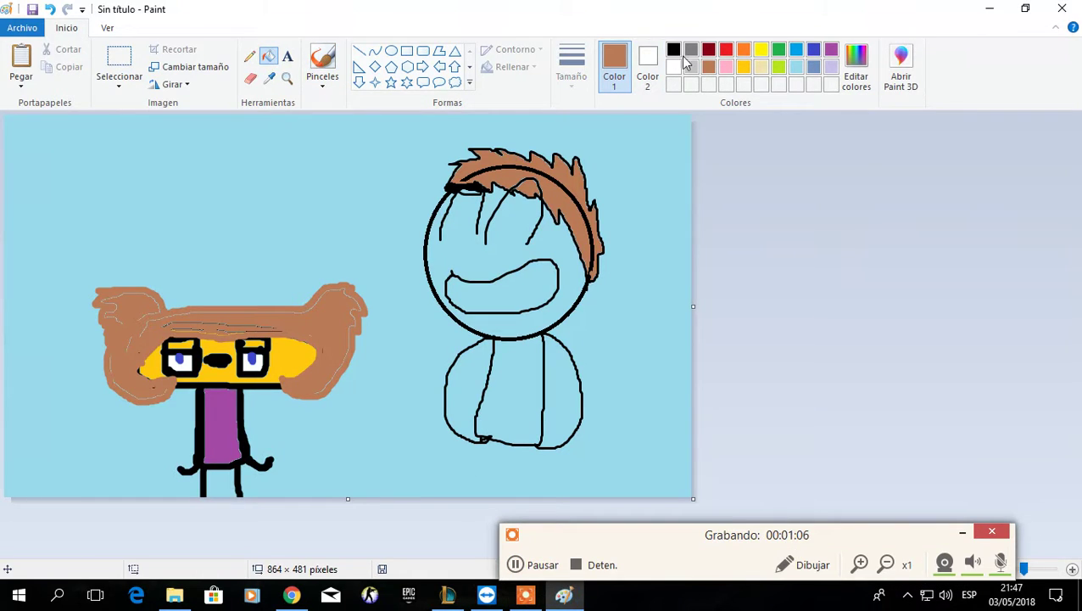
left_click(673, 67)
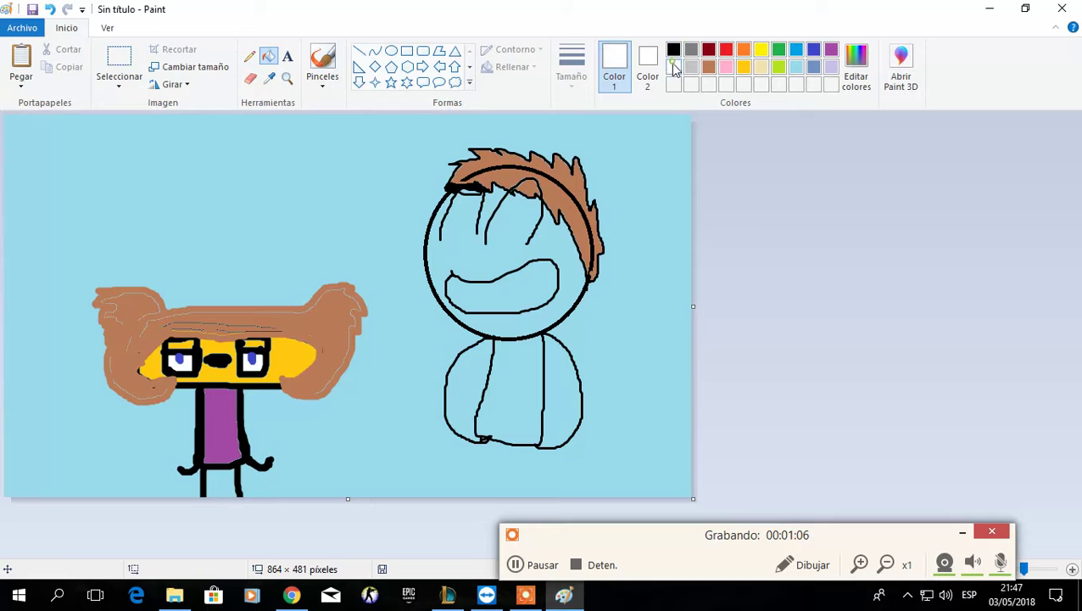
left_click(514, 294)
left_click(761, 67)
left_click(471, 252)
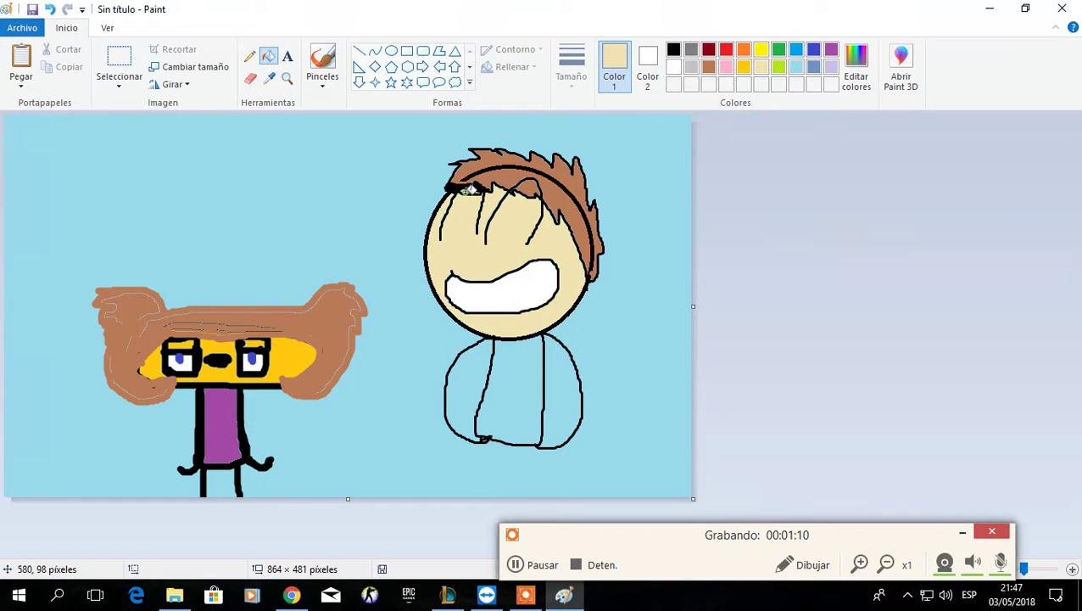
Step: Paint over the small gap between the hairline and the first eye with the black brush
left_click(322, 61)
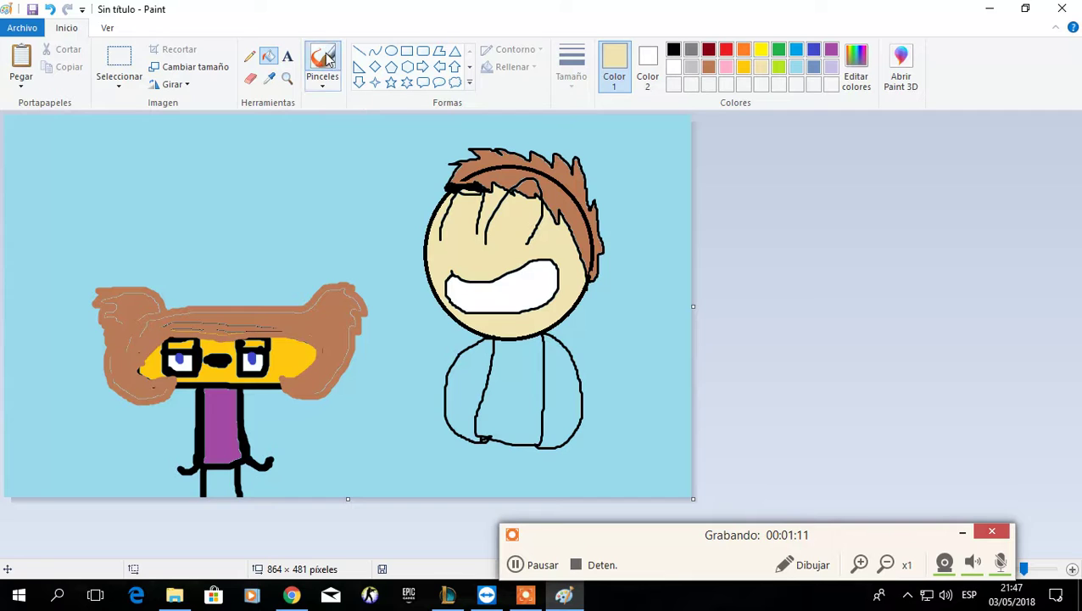
left_click(674, 50)
left_click_drag(462, 195, 462, 193)
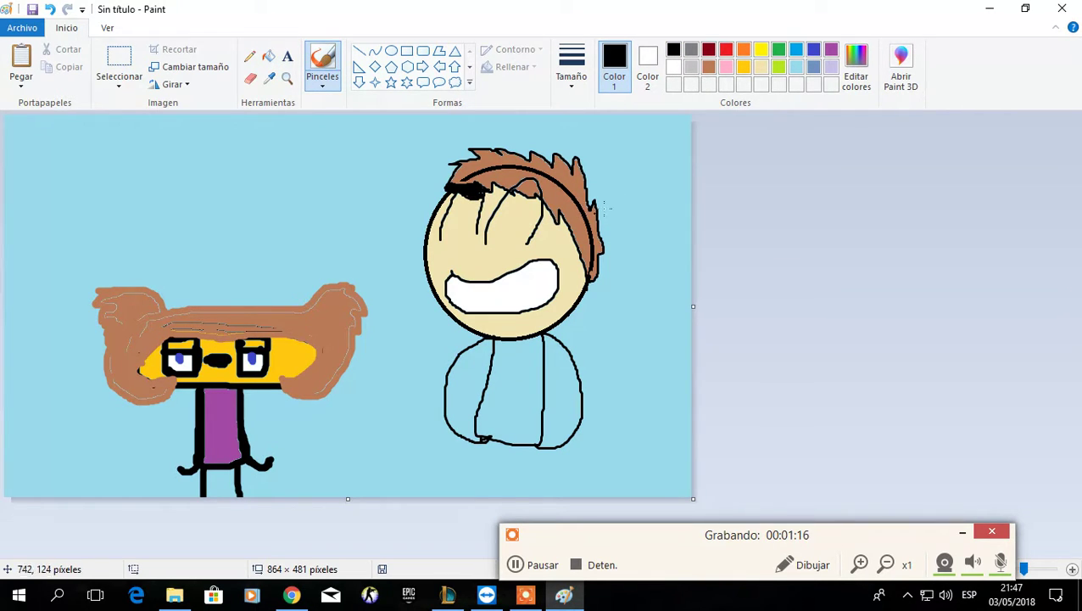
Step: Recolour the black head outline running through the hair with a brown fill
left_click(709, 66)
left_click(268, 56)
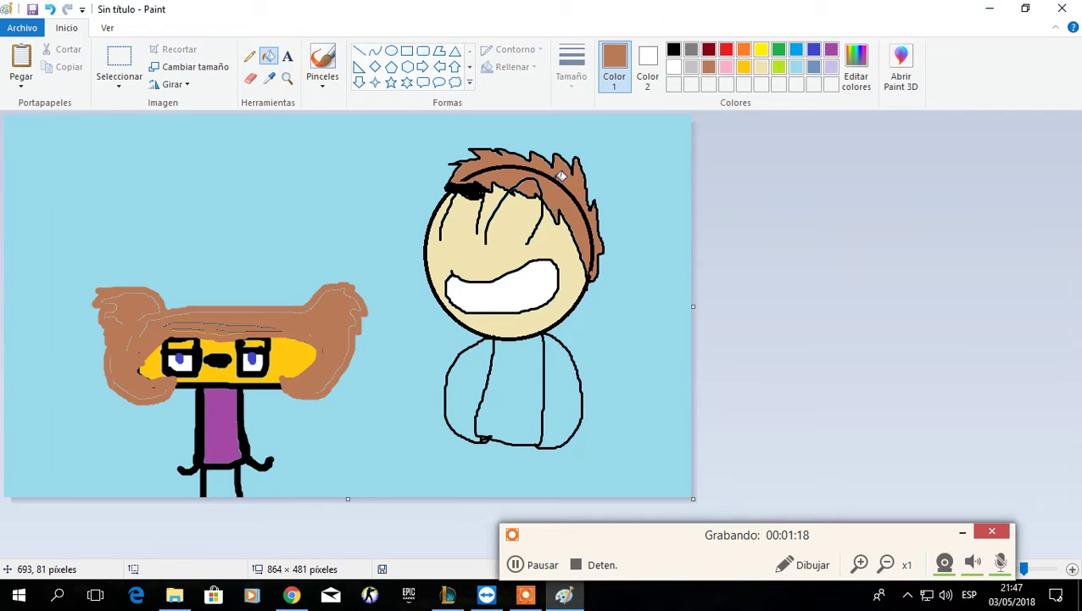
left_click(563, 182)
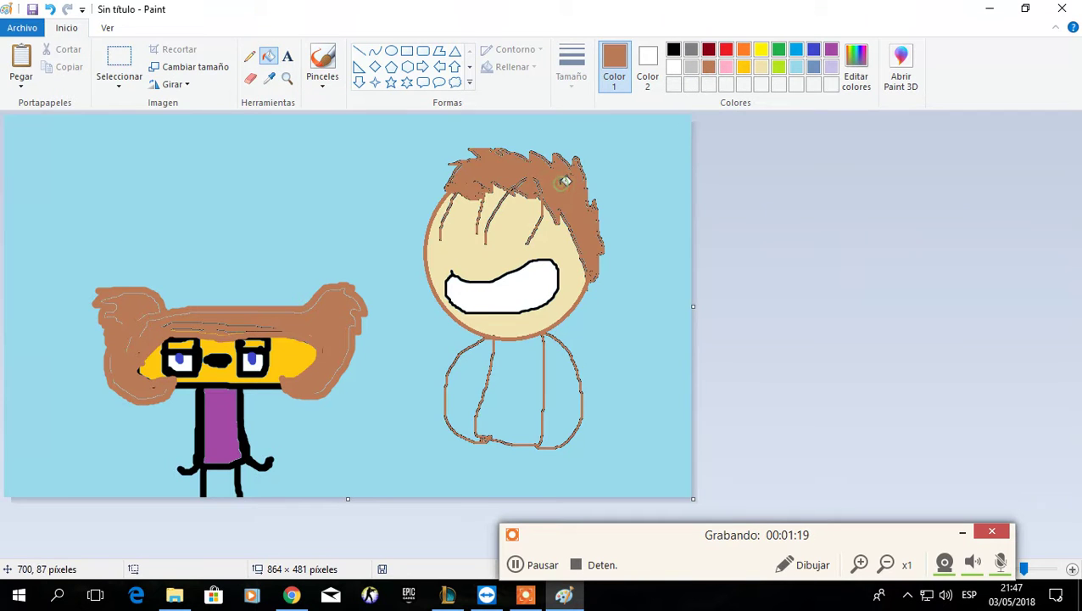
Step: Mark both ends of the hairline with black brush strokes and fill the head and body outline back to black
left_click(673, 49)
left_click(323, 61)
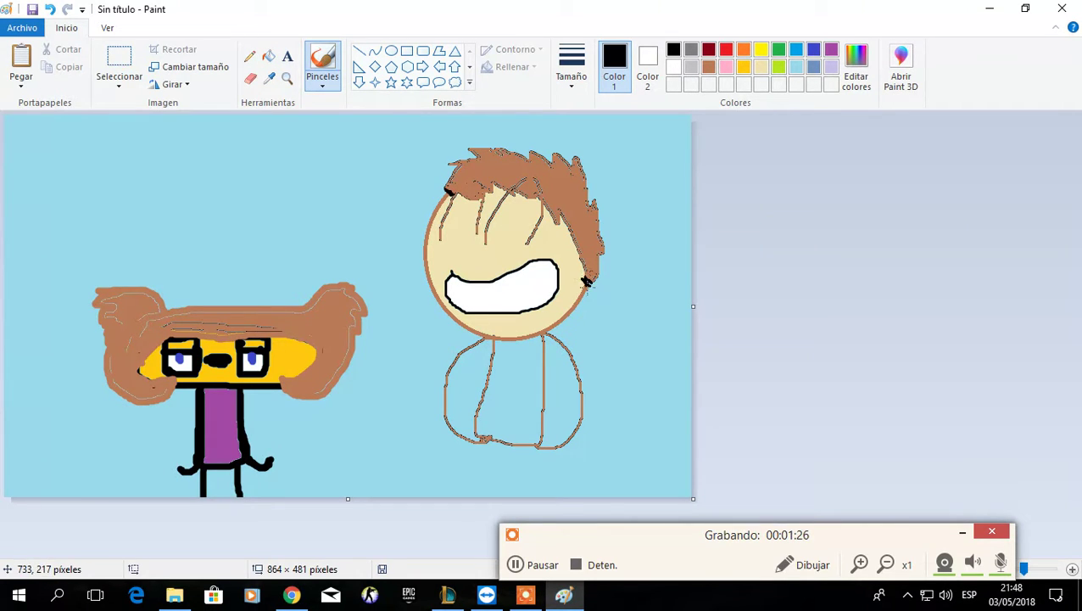
left_click(268, 56)
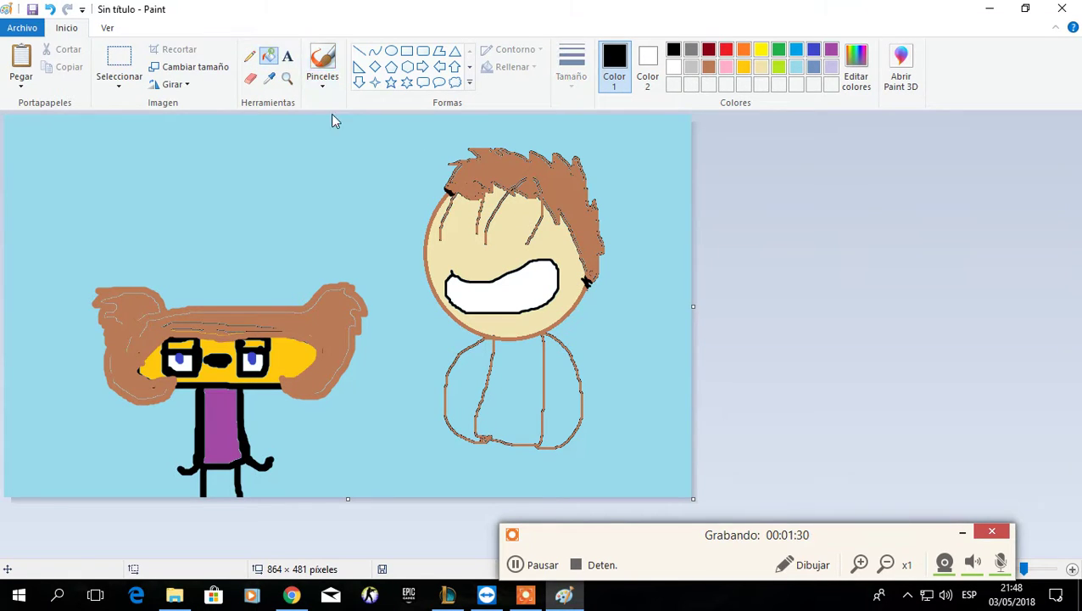
left_click(500, 334)
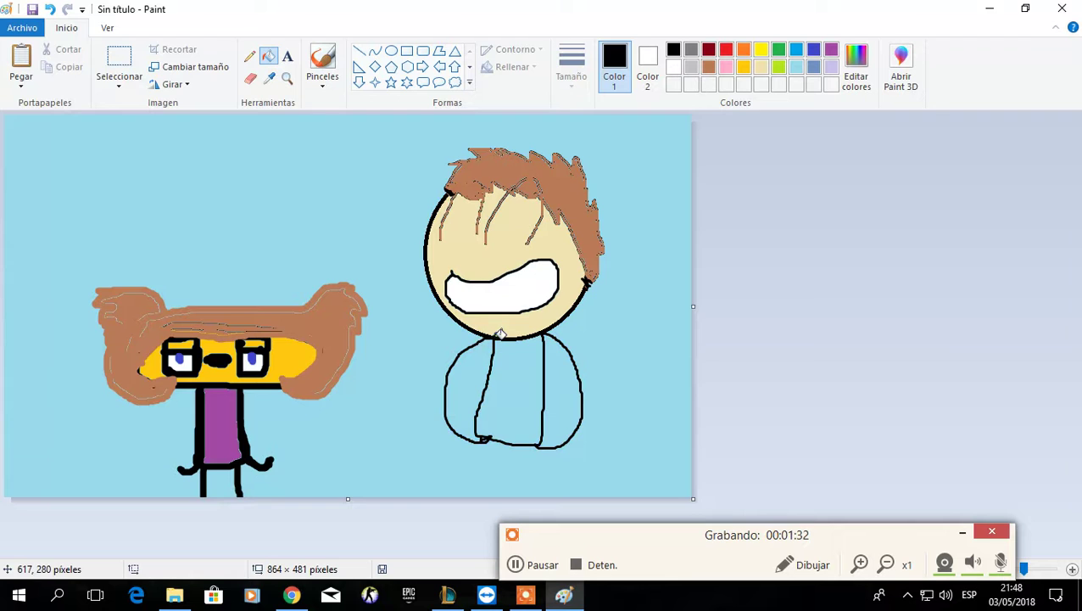
Step: Retrace both arched eyes with black brush strokes and add a curved line along the lower part of the mouth
left_click(323, 68)
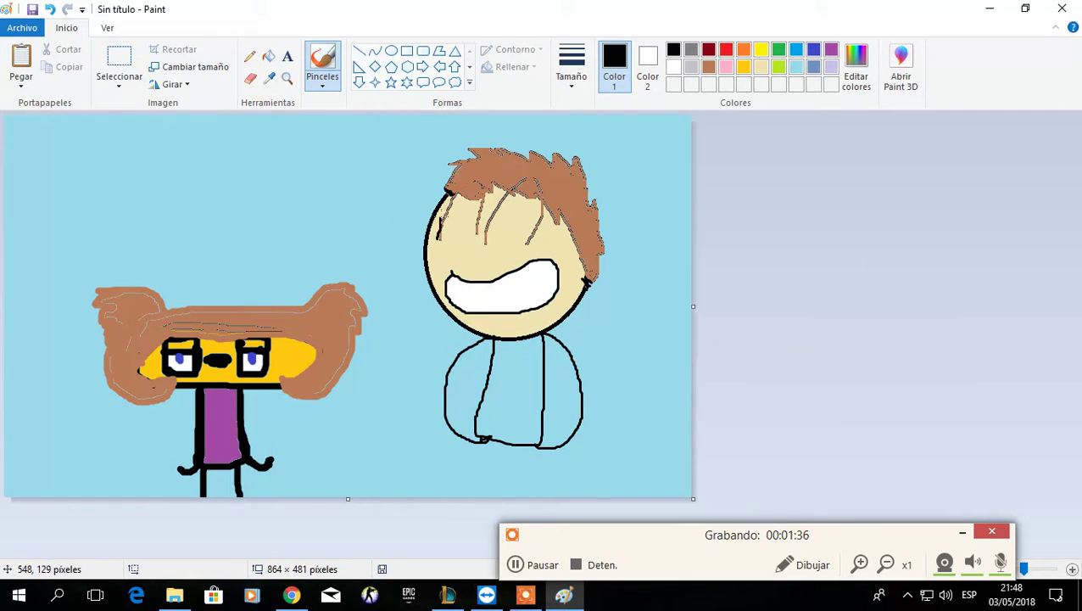
mouse_move(456, 196)
left_mouse_down()
mouse_move(481, 190)
mouse_move(475, 234)
left_mouse_up()
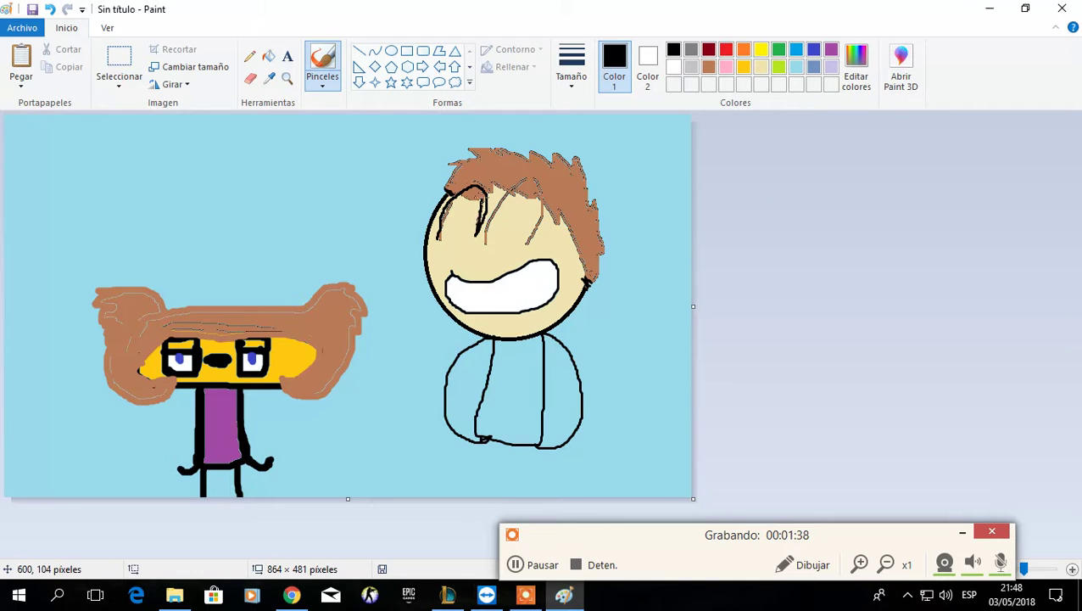
left_click_drag(471, 193, 445, 236)
mouse_move(457, 194)
left_mouse_down()
mouse_move(441, 231)
mouse_move(481, 214)
mouse_move(489, 246)
left_mouse_up()
mouse_move(497, 202)
left_mouse_down()
mouse_move(513, 179)
mouse_move(513, 189)
left_mouse_up()
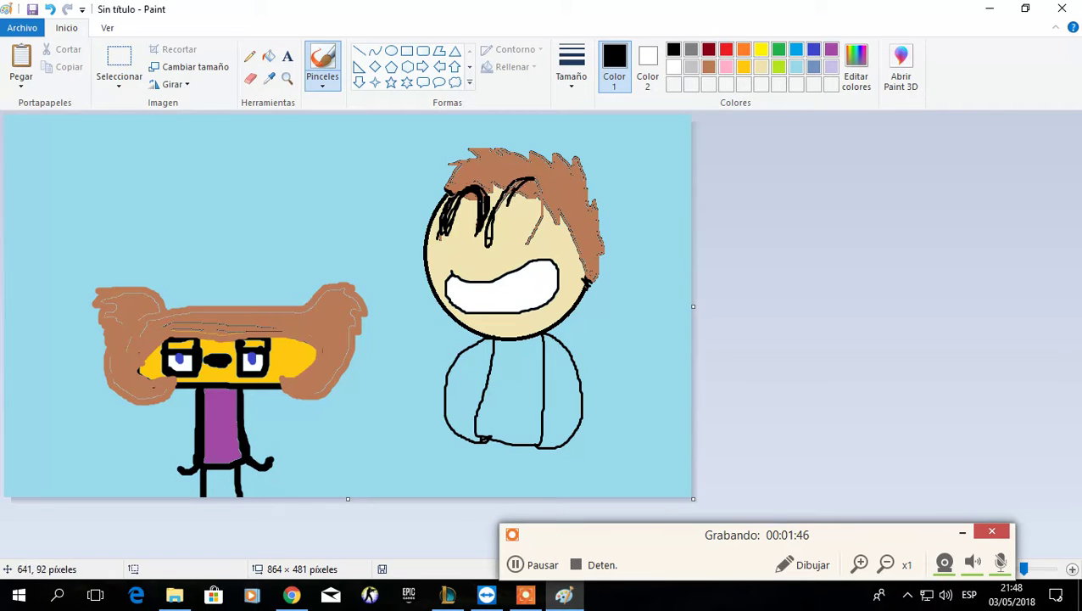
left_click_drag(530, 245, 540, 207)
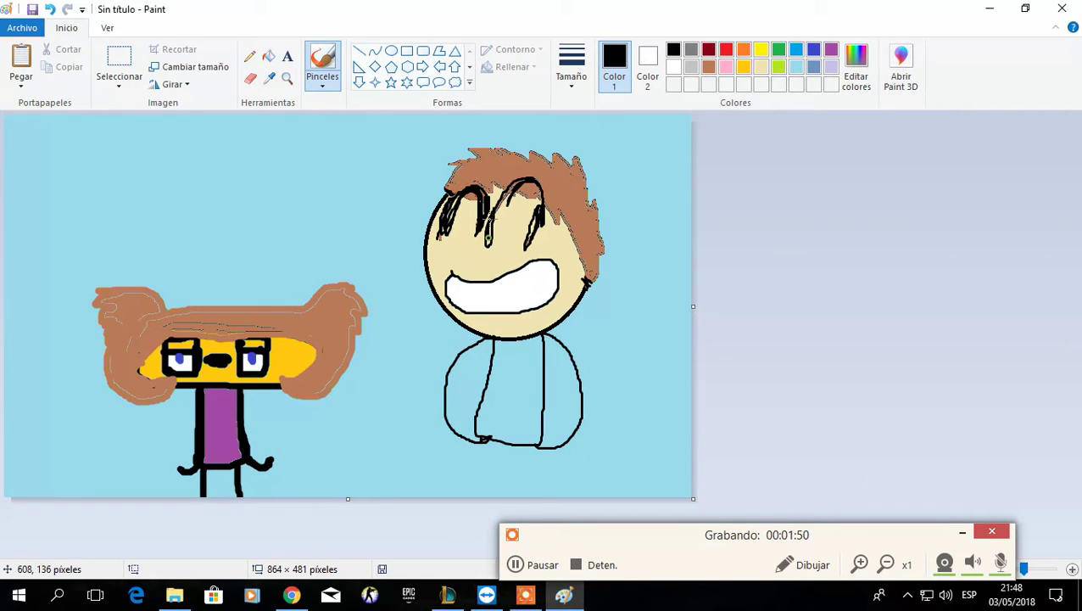
left_click_drag(446, 285, 491, 300)
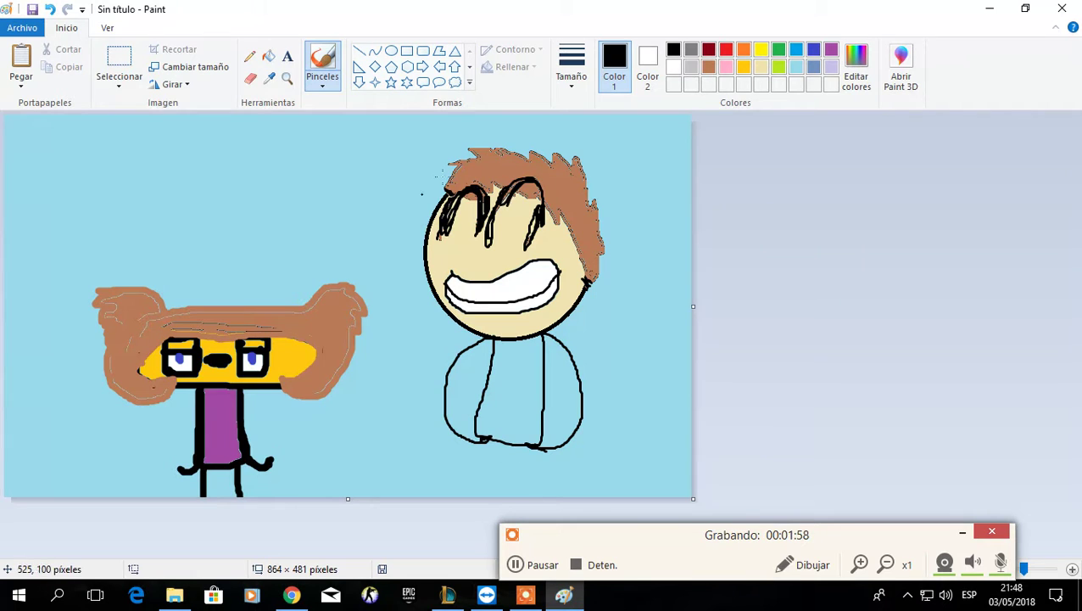
Step: Draw a thick black line across the lower part of the small character's purple body and fill the section below it white
left_click(572, 69)
left_click(582, 212)
left_click_drag(199, 443, 242, 437)
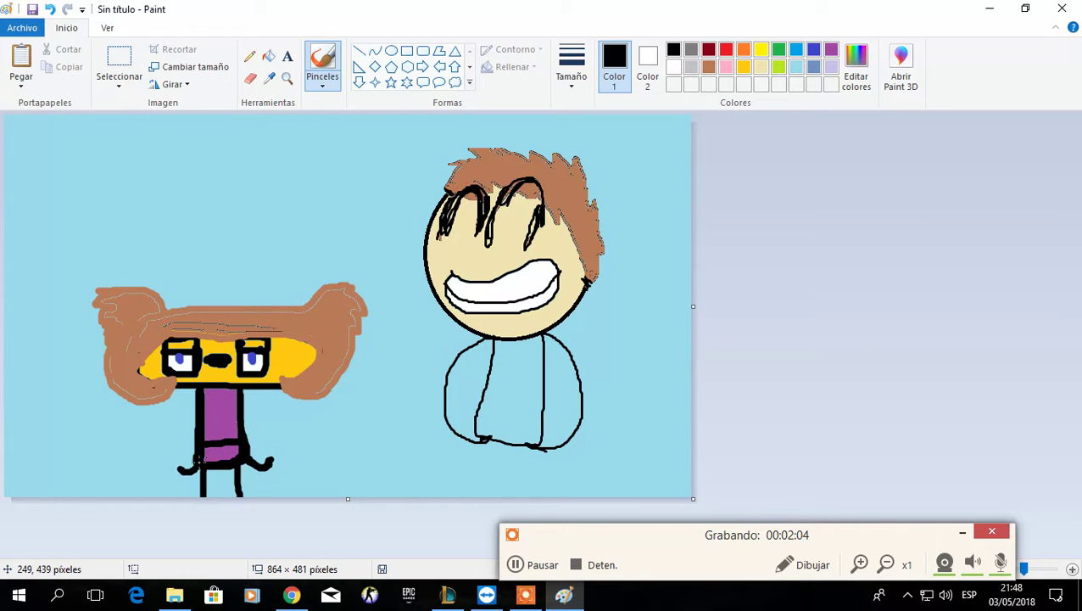
left_click(674, 67)
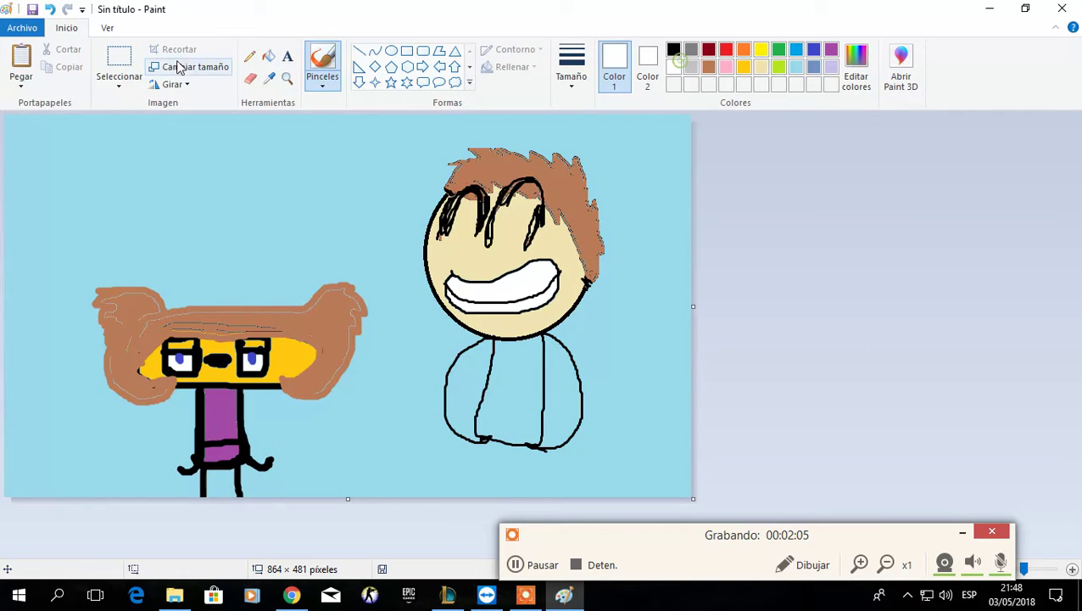
left_click(269, 59)
left_click(220, 453)
Step: Check the earlier drawings in the SOLO SE TU folder, and brush a yellow patch onto the small character's white section in Paint
left_click(321, 56)
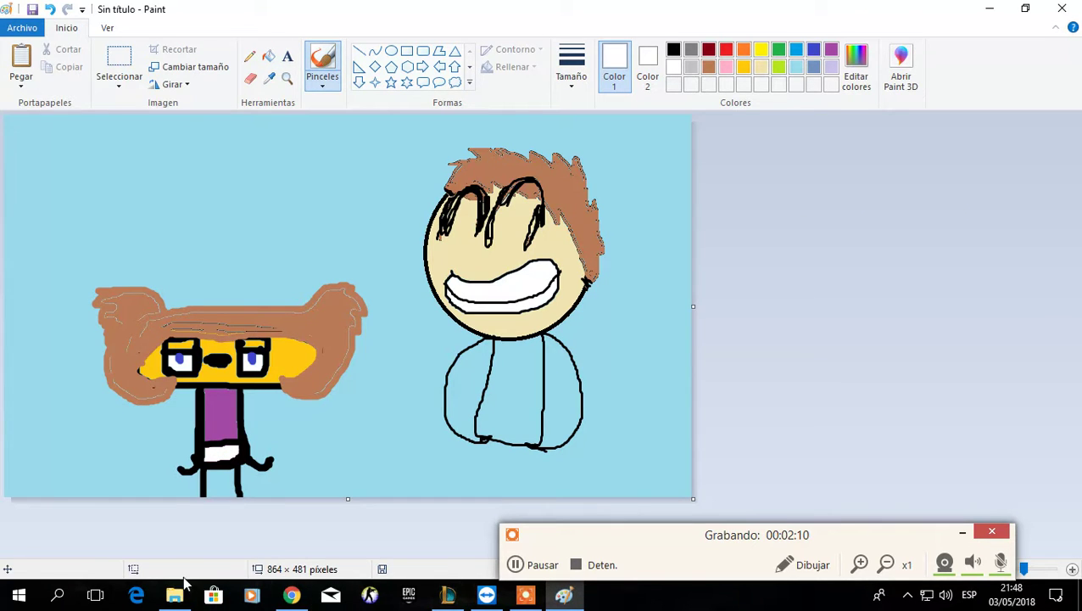
left_click(180, 588)
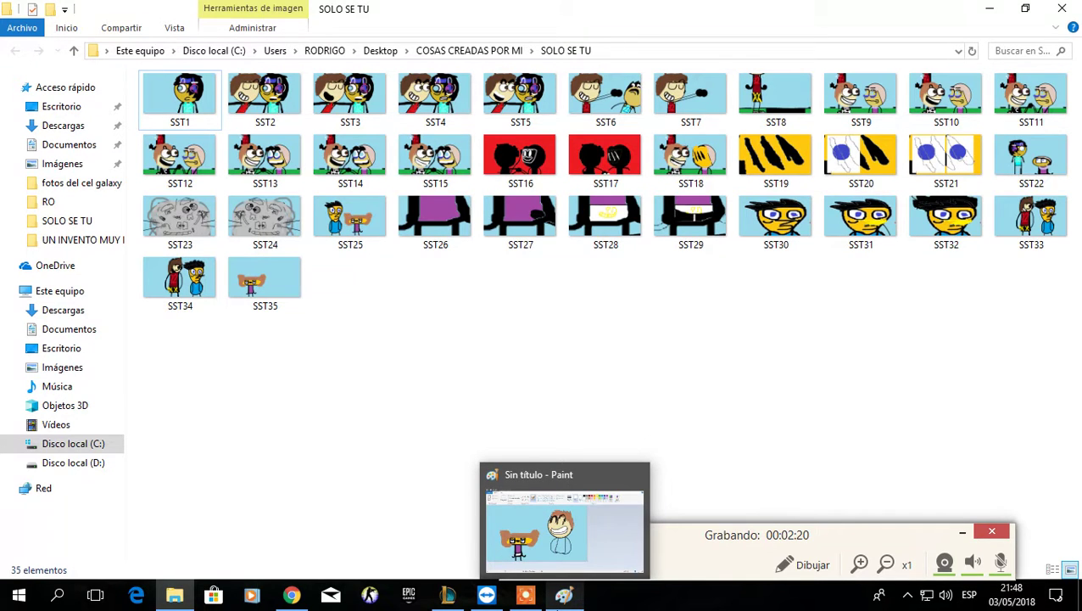
left_click(564, 596)
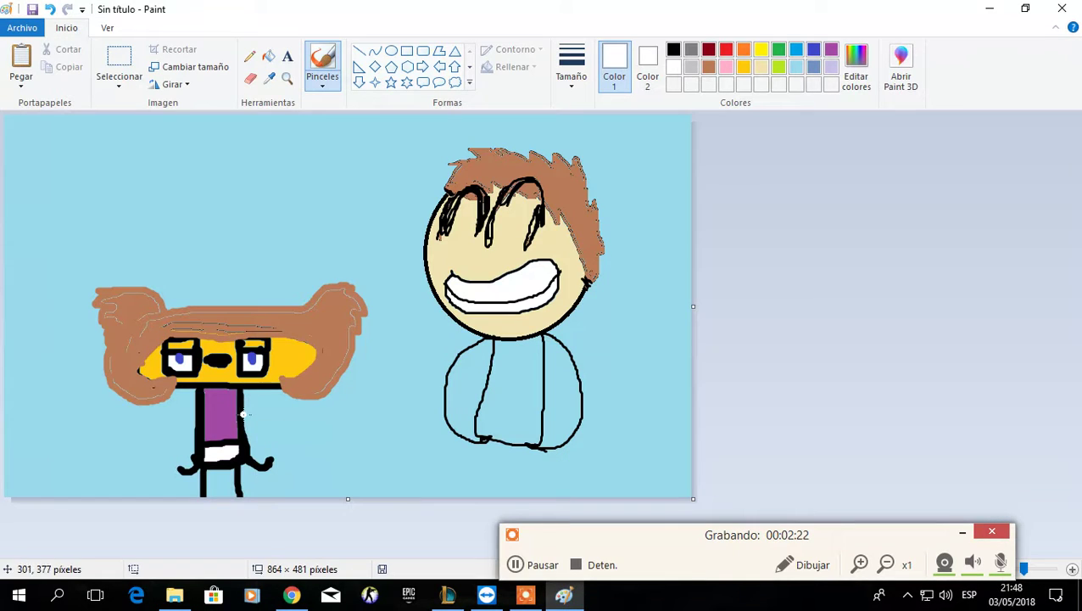
left_click(744, 67)
left_click(761, 50)
left_click_drag(218, 464, 215, 462)
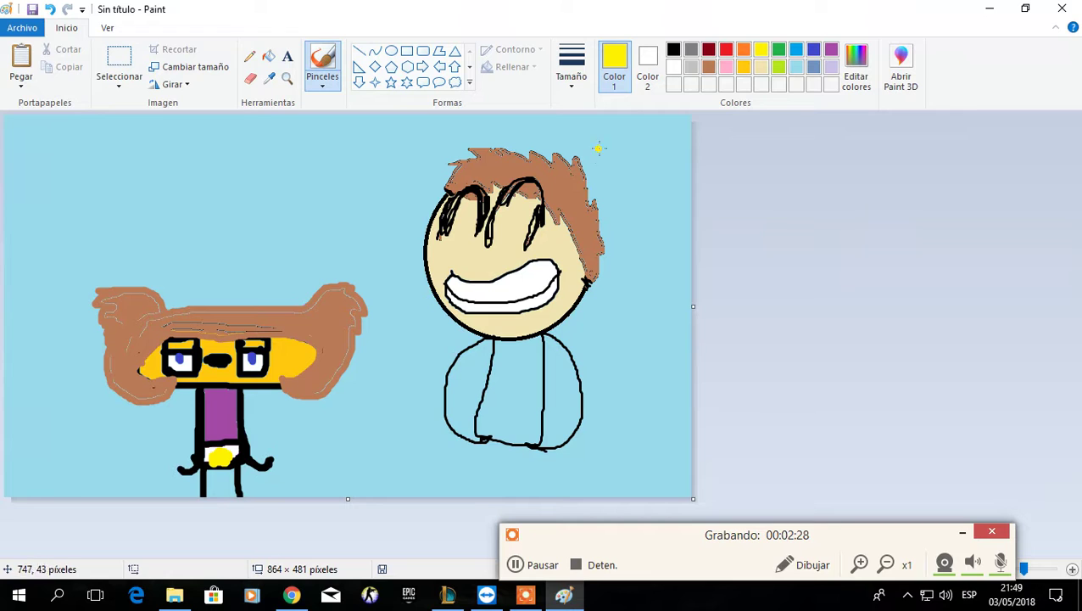
Step: Fill the centre of the new character's torso with black
left_click(674, 49)
left_click(268, 56)
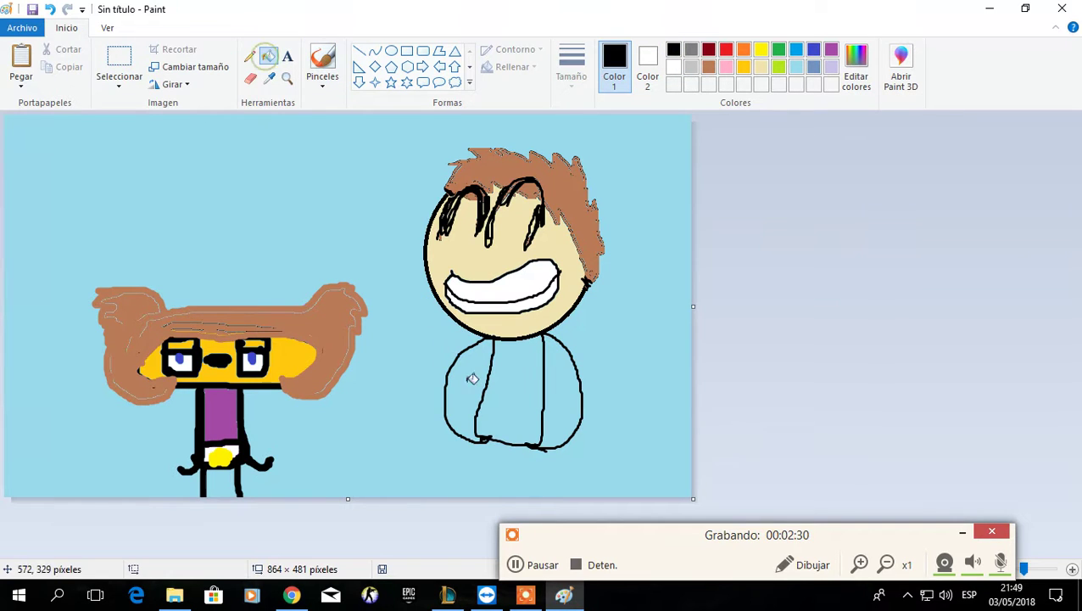
left_click(502, 401)
Step: Brush a gray collar across the top of the new character's black torso
left_click(322, 61)
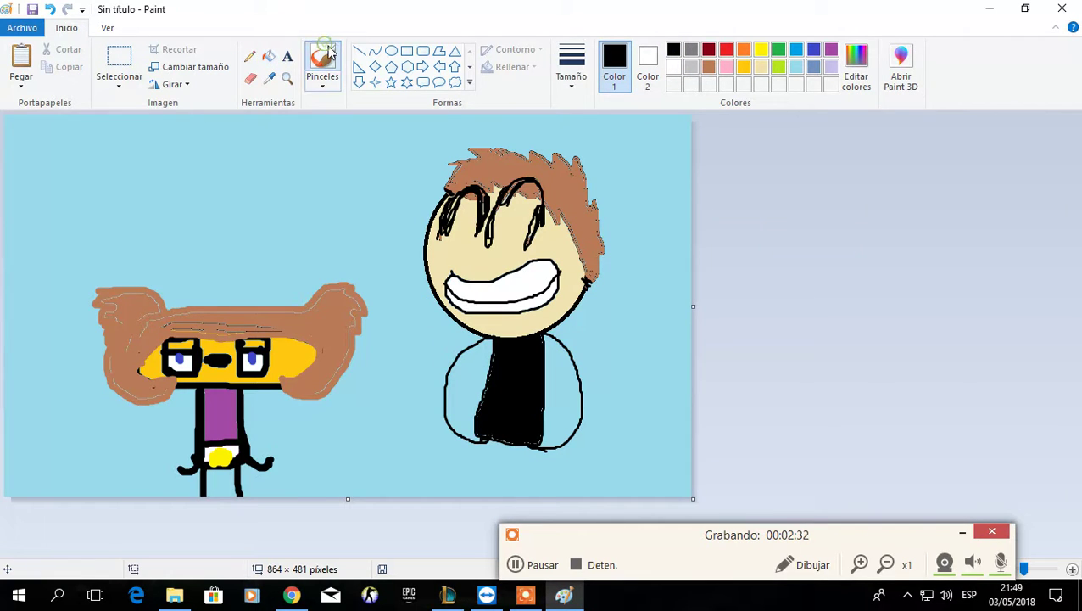
left_click(674, 67)
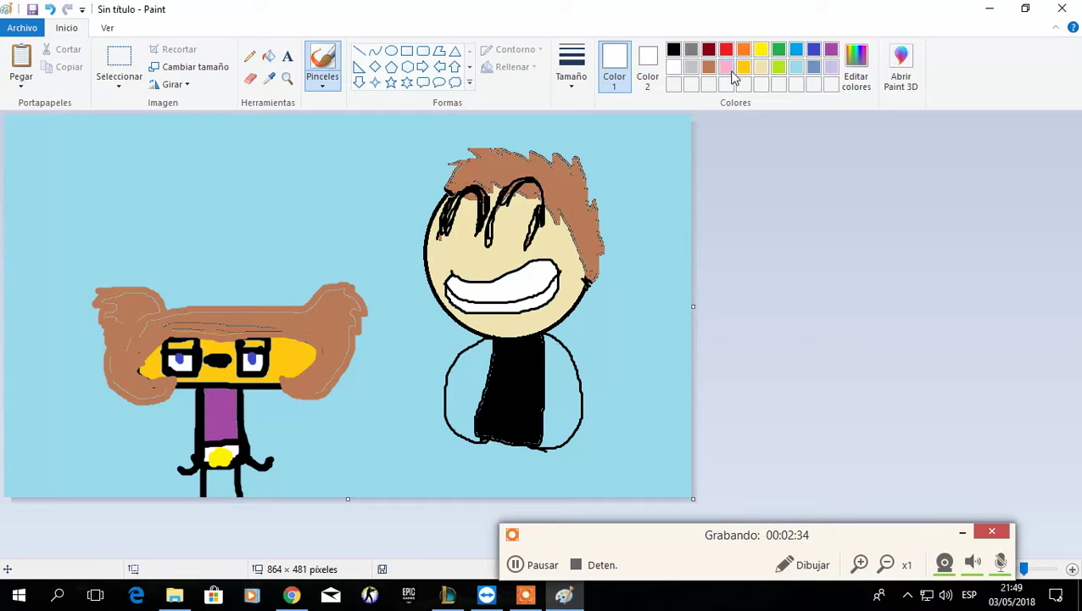
left_click(691, 53)
left_click_drag(492, 344, 542, 340)
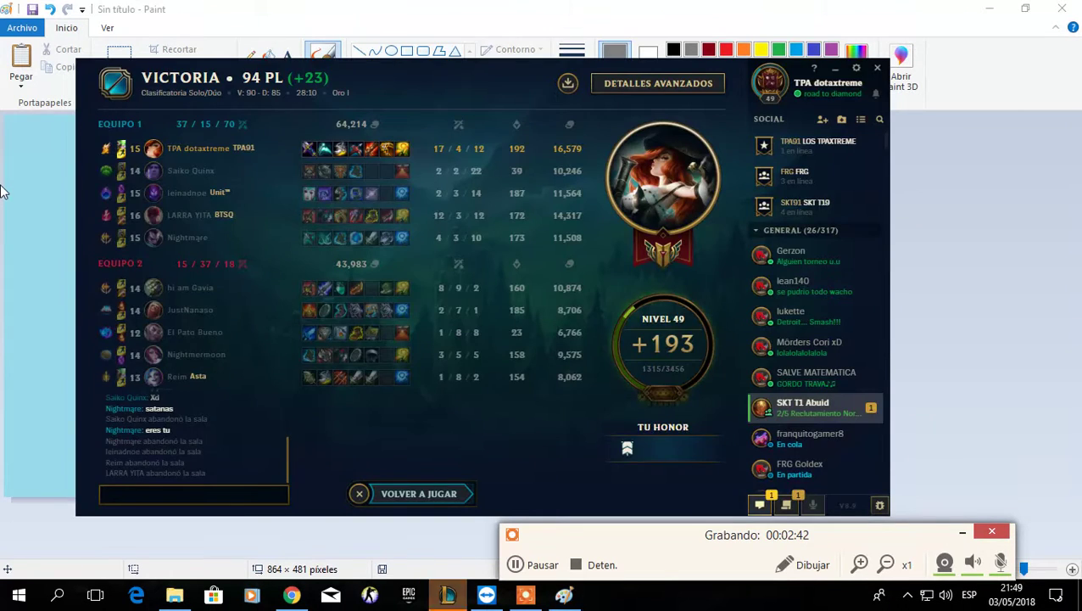
left_click(2, 191)
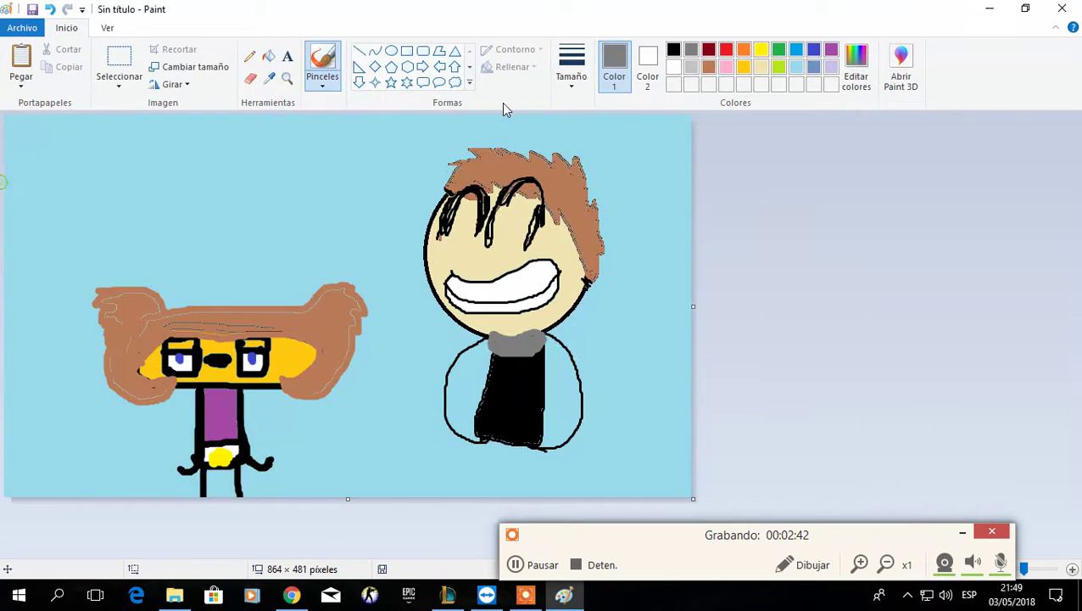
Step: Brush irregular white markings over the black centre of the new character's torso, down to its lower edge
left_click(674, 66)
mouse_move(490, 373)
left_mouse_down()
mouse_move(533, 379)
mouse_move(492, 378)
mouse_move(513, 355)
mouse_move(526, 364)
left_mouse_up()
mouse_move(477, 402)
left_mouse_down()
mouse_move(535, 409)
mouse_move(513, 396)
mouse_move(526, 400)
mouse_move(491, 429)
mouse_move(494, 444)
mouse_move(512, 409)
mouse_move(516, 453)
left_mouse_up()
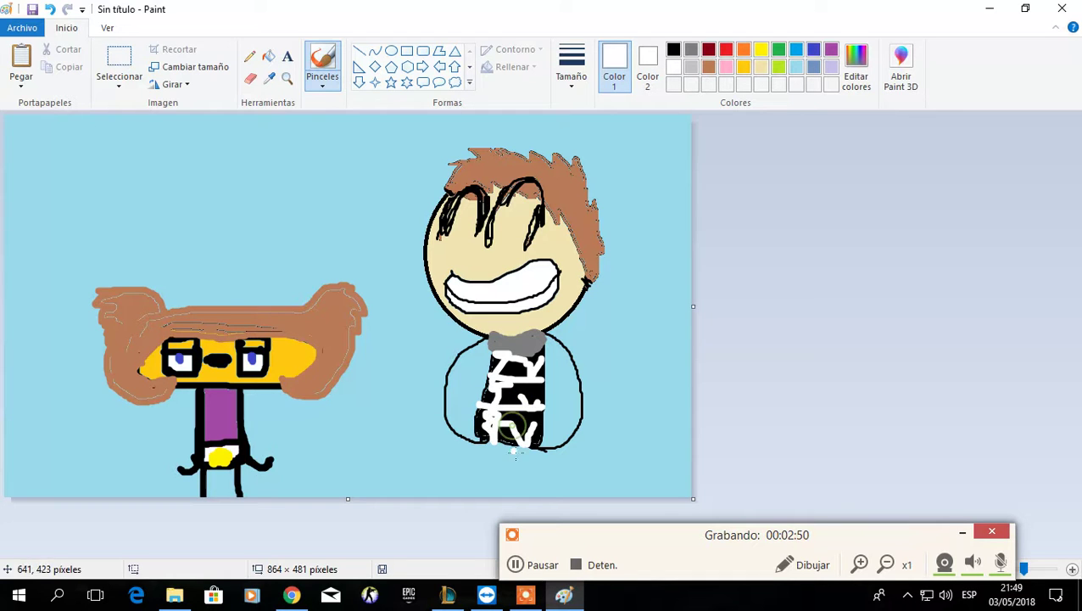
Step: Try two narrow black legs below the new character's torso and paint them out with the light blue background colour
left_click(674, 49)
mouse_move(515, 494)
left_mouse_down()
mouse_move(514, 439)
mouse_move(491, 496)
mouse_move(507, 447)
mouse_move(516, 489)
mouse_move(513, 443)
left_mouse_up()
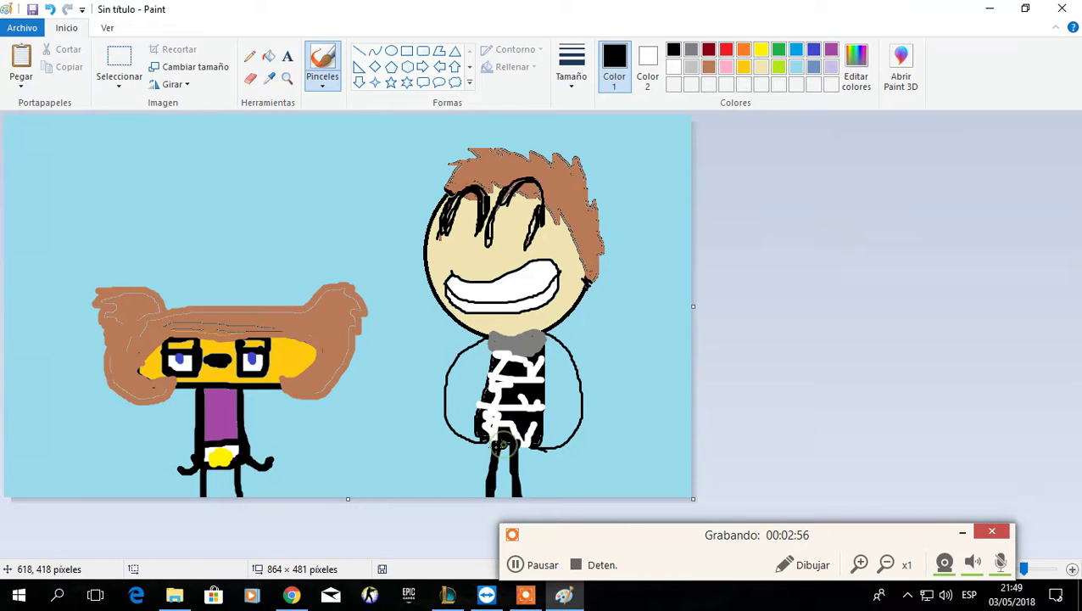
left_click(1063, 8)
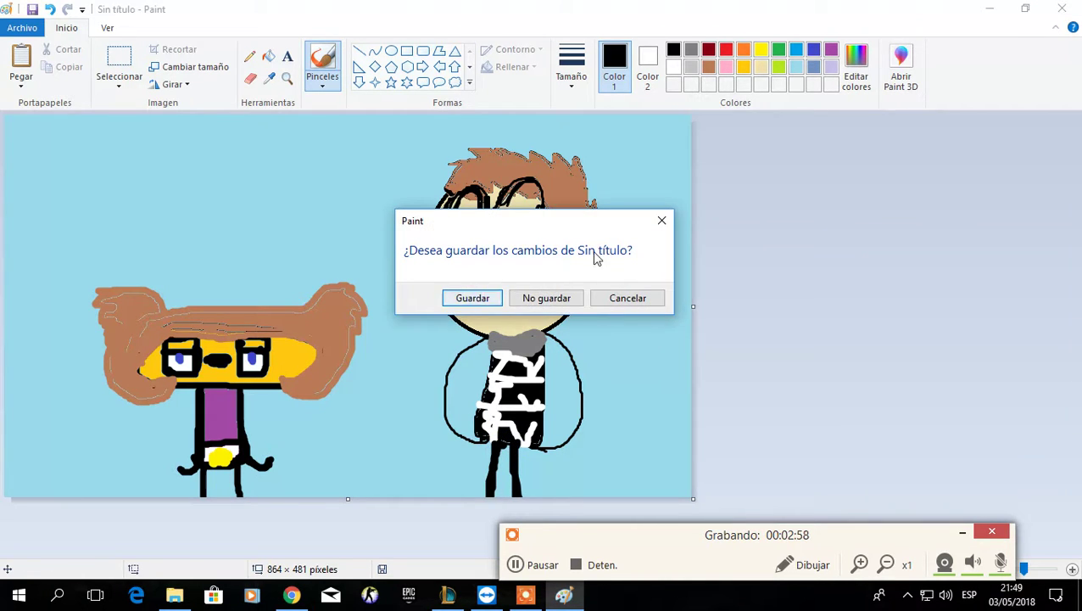
left_click(661, 223)
left_click(796, 67)
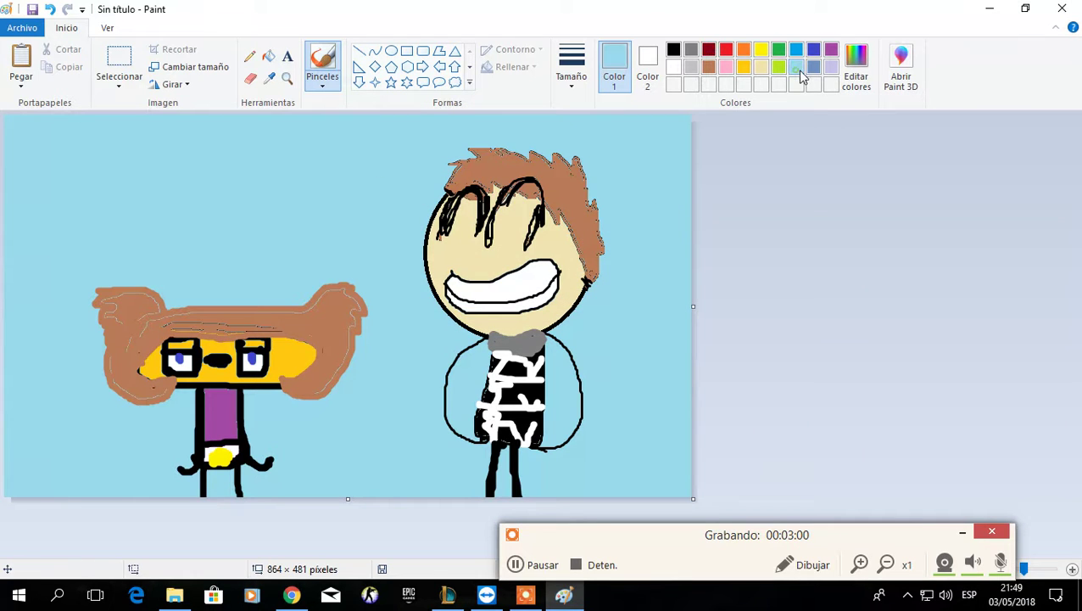
mouse_move(521, 467)
left_mouse_down()
mouse_move(473, 447)
mouse_move(522, 461)
mouse_move(490, 494)
mouse_move(496, 466)
mouse_move(520, 491)
left_mouse_up()
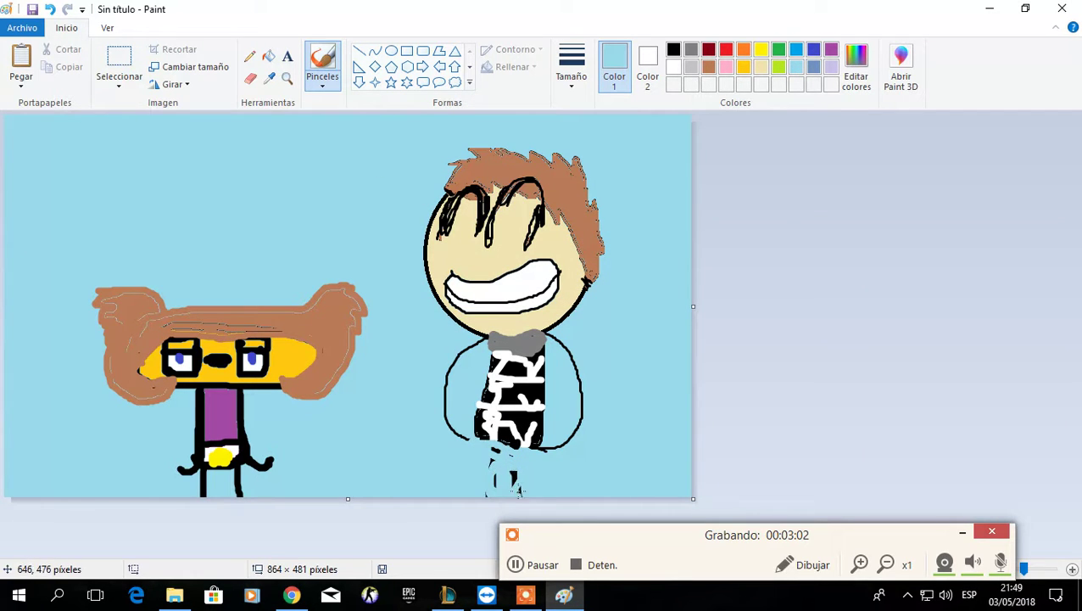
Step: Draw two more widely spaced black legs from the new character's torso to the canvas edge and close the torso's lower outline
left_click(674, 49)
left_click_drag(489, 431, 482, 496)
left_click_drag(516, 439, 521, 494)
left_click_drag(482, 434, 511, 448)
Step: Close the drawing and save it as the PNG file SST36 in the SOLO SE TU folder
left_click(1062, 9)
left_click(471, 297)
left_click_drag(802, 240, 796, 340)
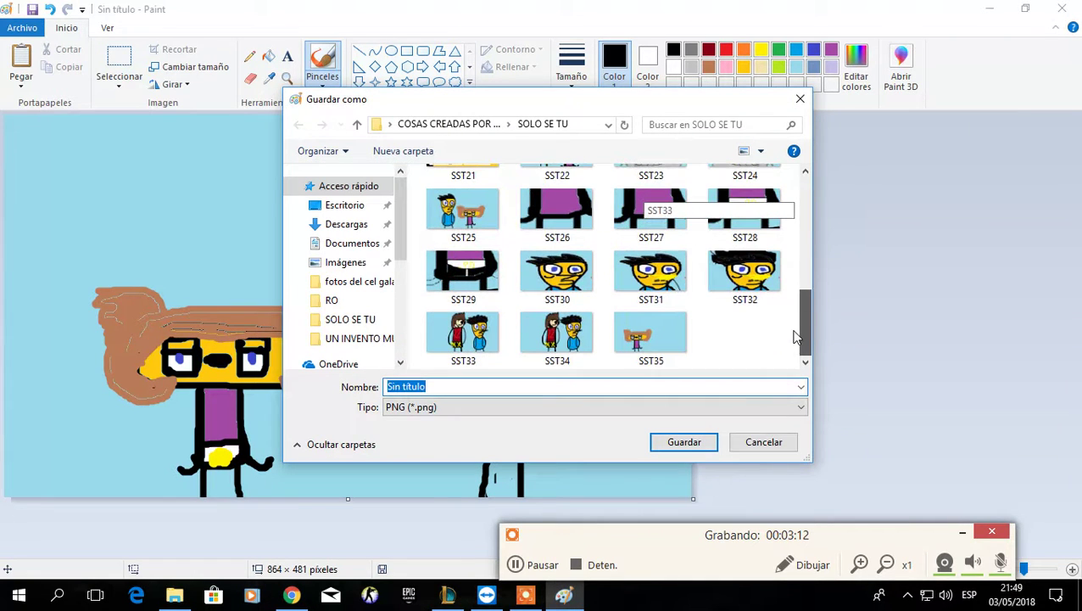
key("BackSpace")
type("SST36")
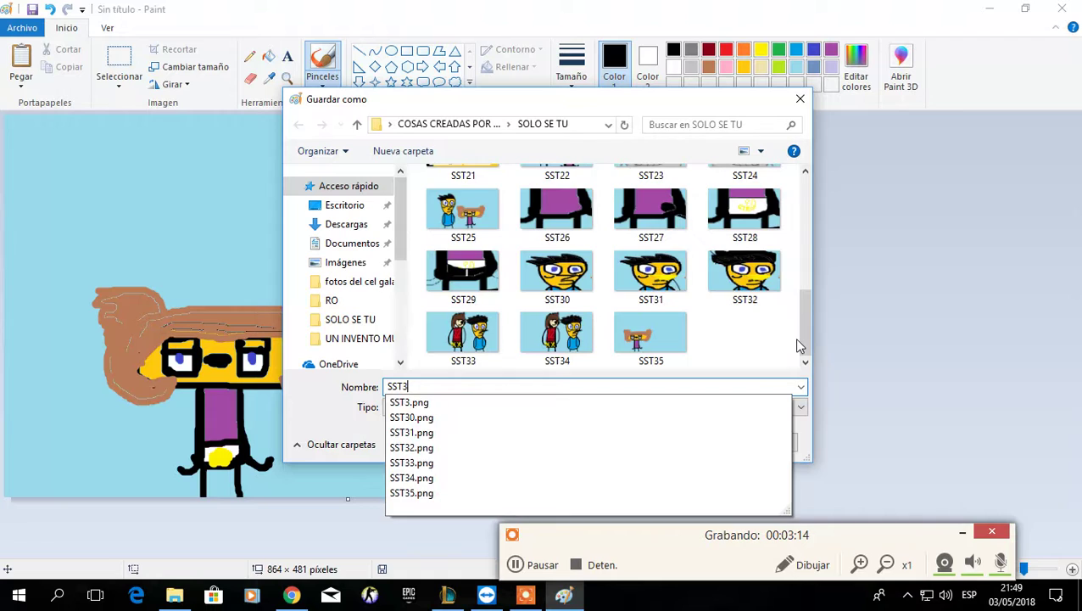
left_click(685, 442)
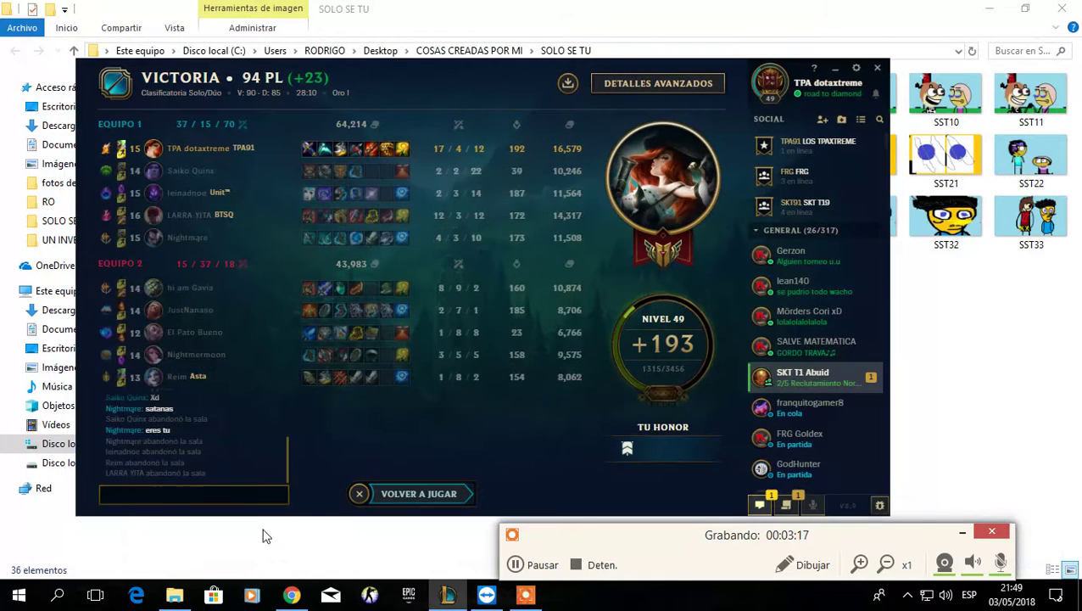
Step: Open SST1 from the SOLO SE TU folder in Windows Photo Viewer and browse forward through the saved drawings
left_click(967, 395)
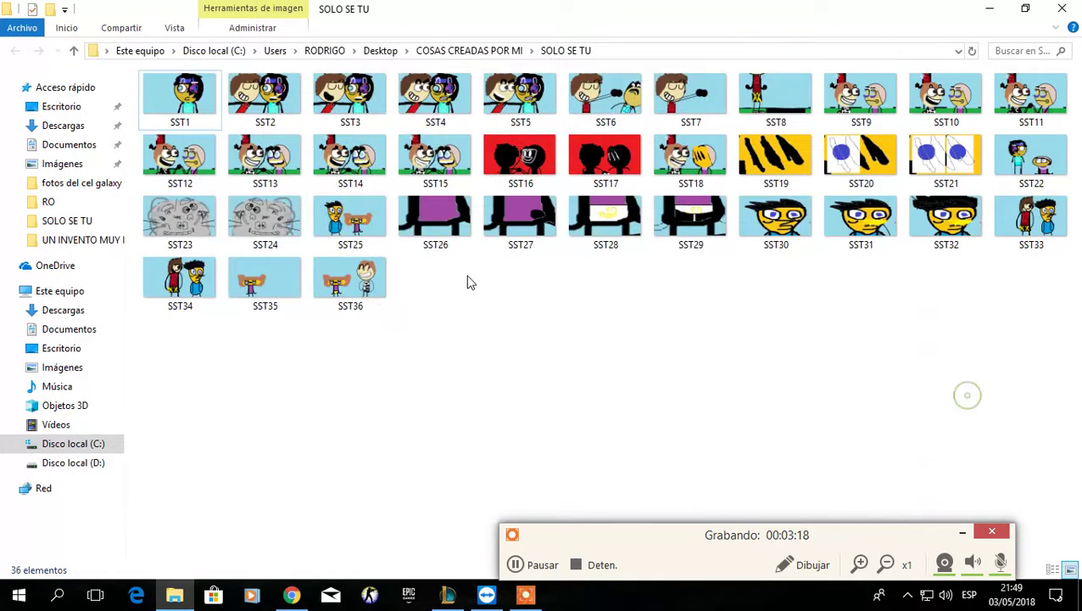
left_click(173, 104)
right_click(172, 104)
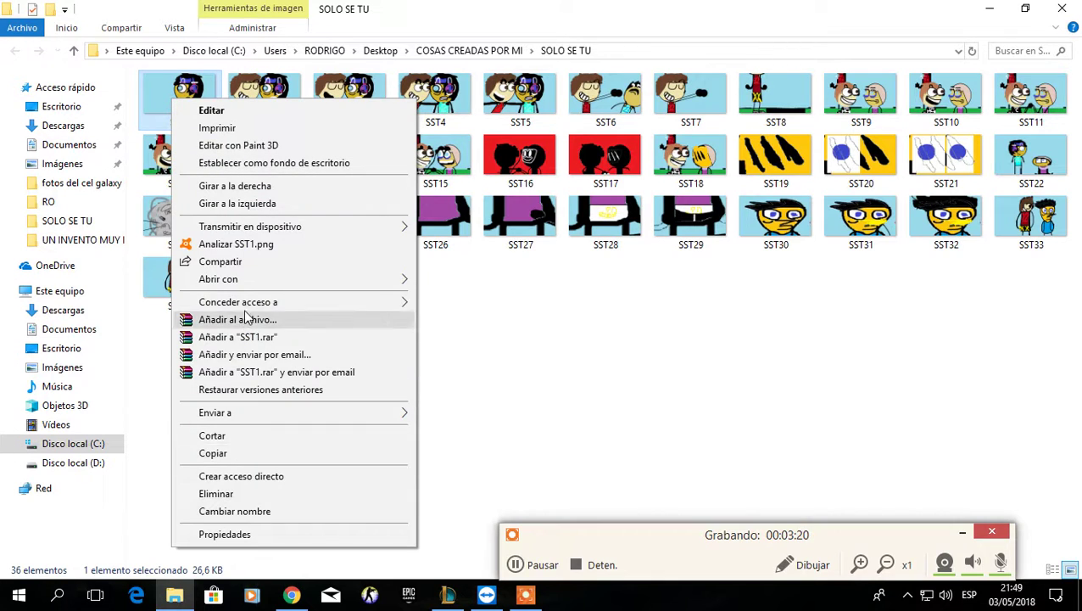
mouse_move(390, 279)
left_click(489, 350)
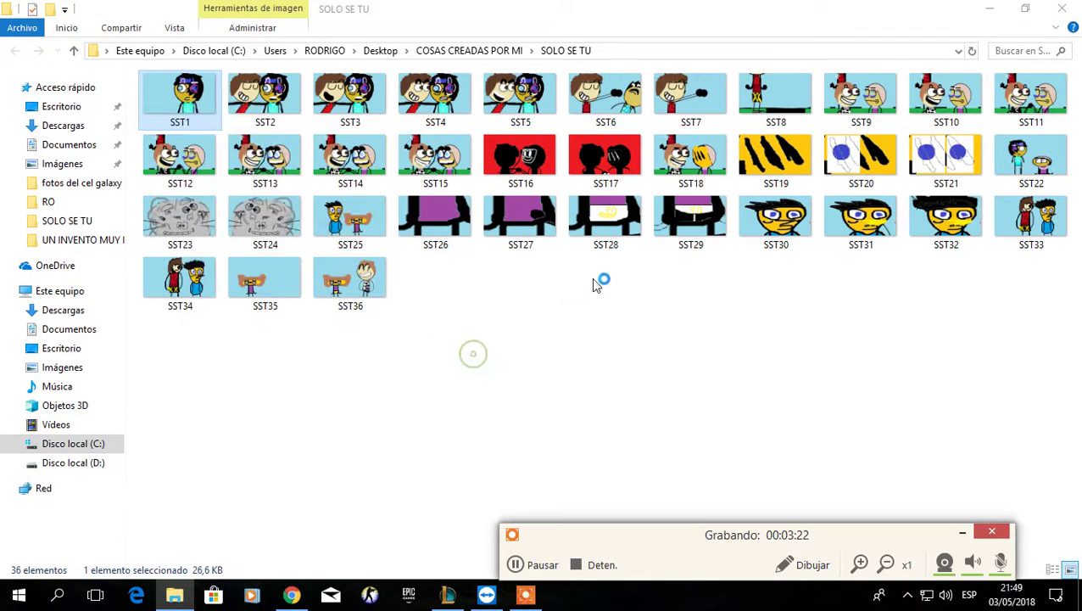
key("Right")
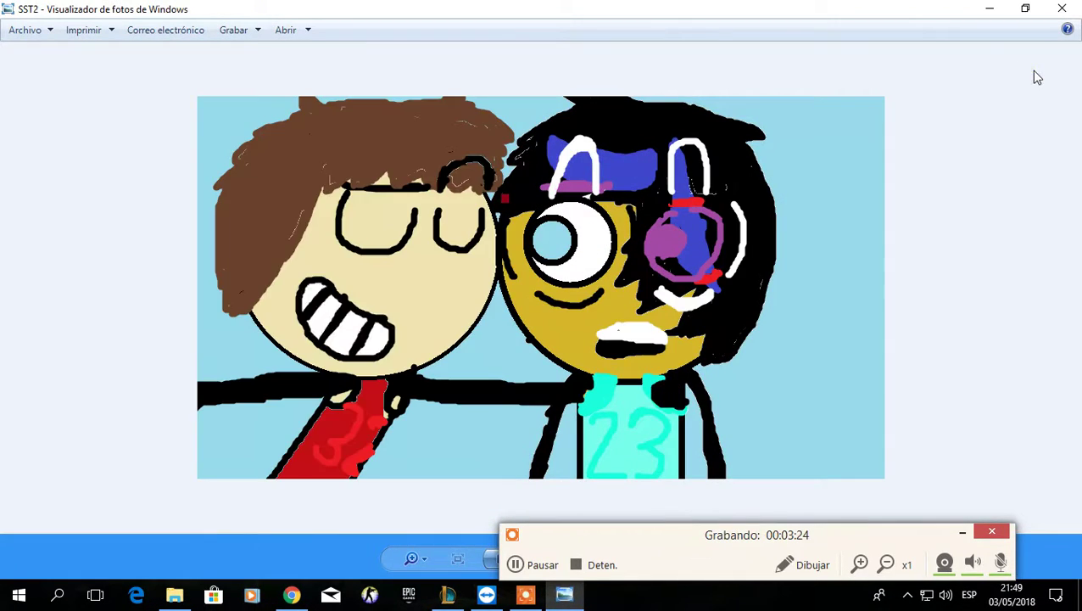
key("Right")
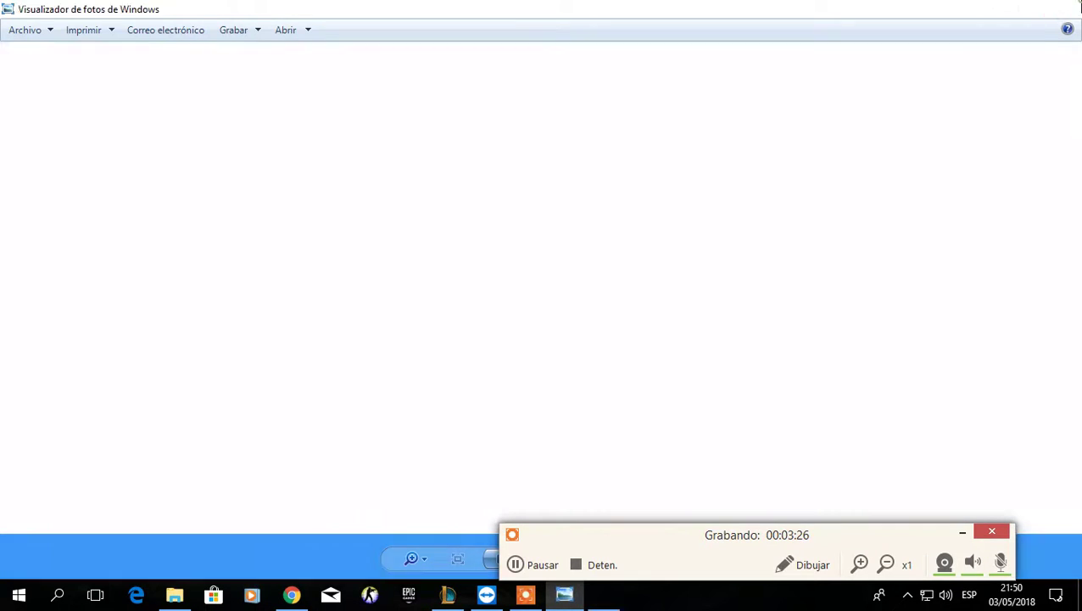